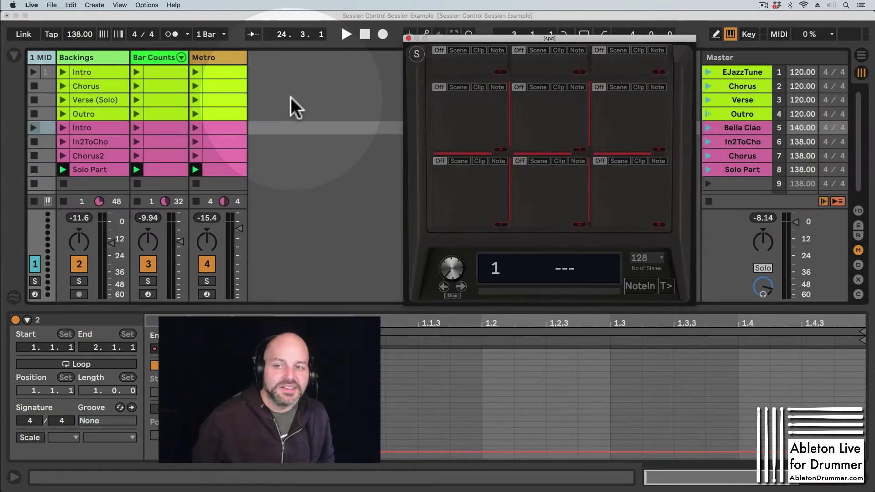
Launch the EJazzTune scene to switch the set to 120 BPM, then stop playback.
click(742, 70)
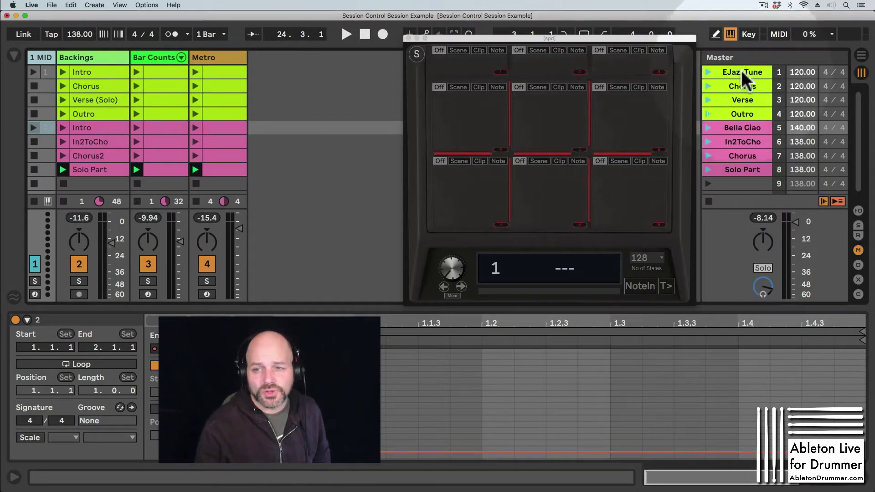
click(742, 127)
click(738, 70)
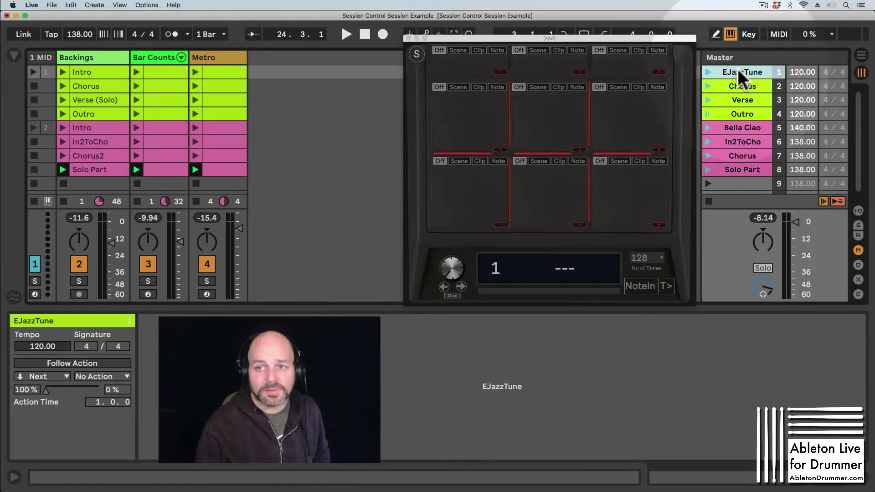
click(707, 72)
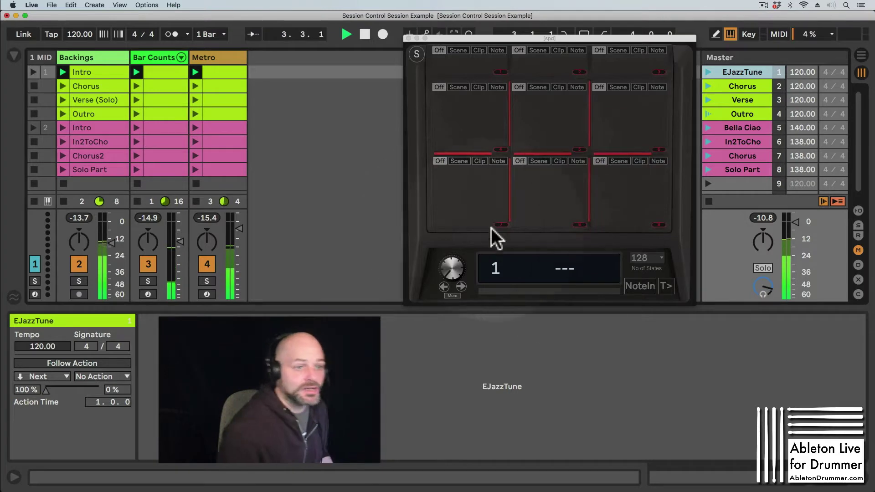
key(space)
Inspect the Backings, Bar Counts and Metro track clips.
click(82, 57)
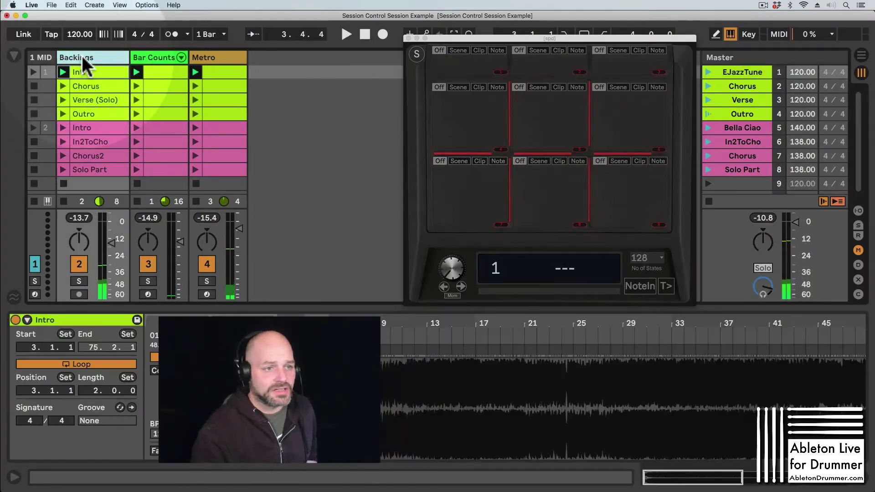
click(152, 54)
click(211, 56)
click(157, 56)
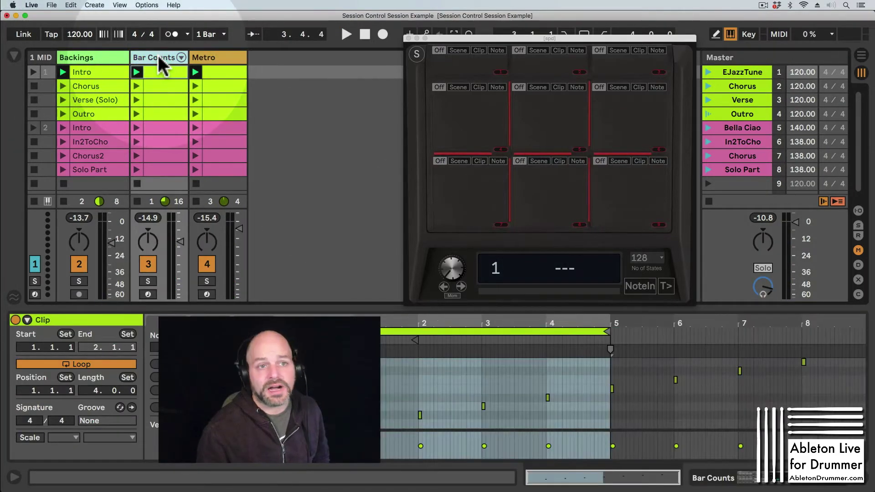
click(97, 52)
click(220, 57)
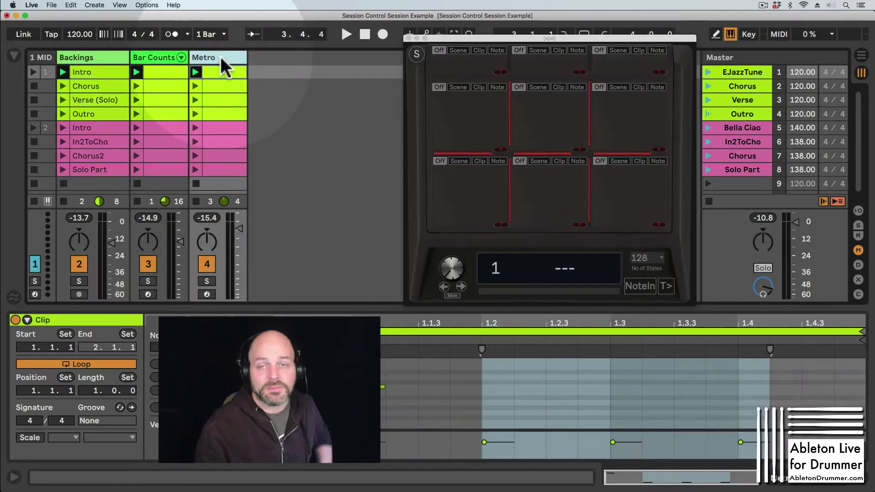
Check the EJazzTune scene's tempo and the Bella Ciao scene's 140 BPM tempo.
click(720, 72)
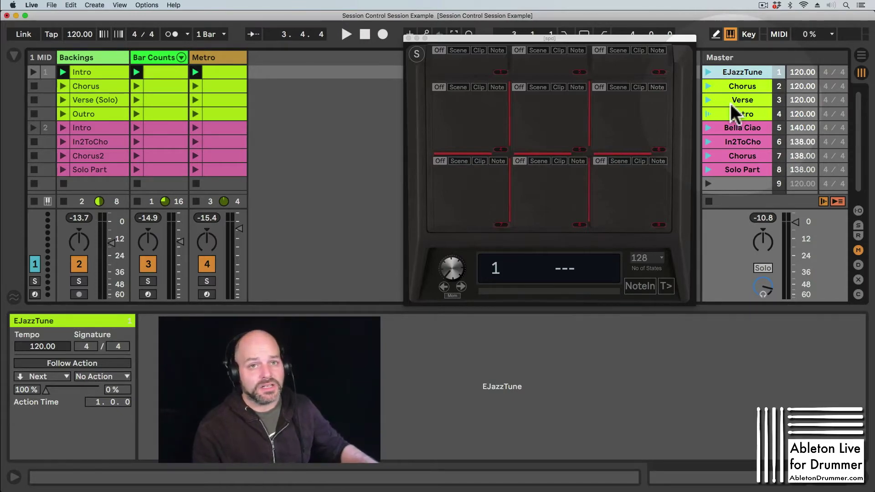
click(738, 128)
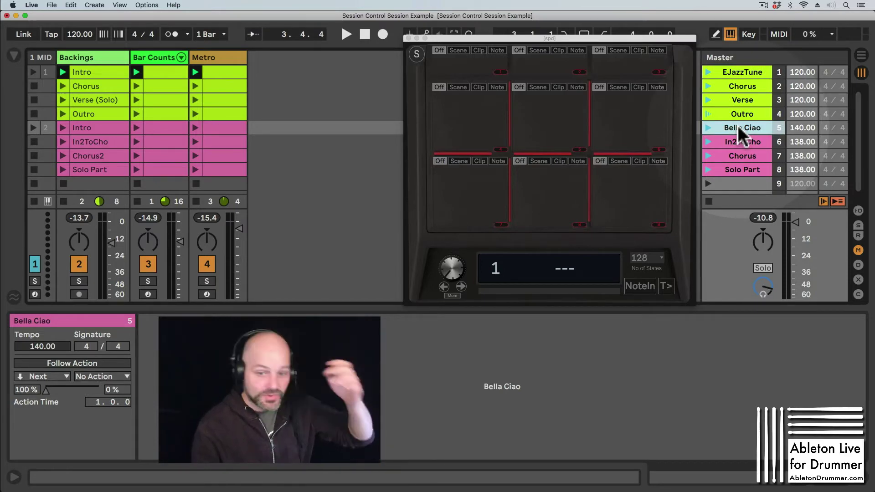
click(726, 71)
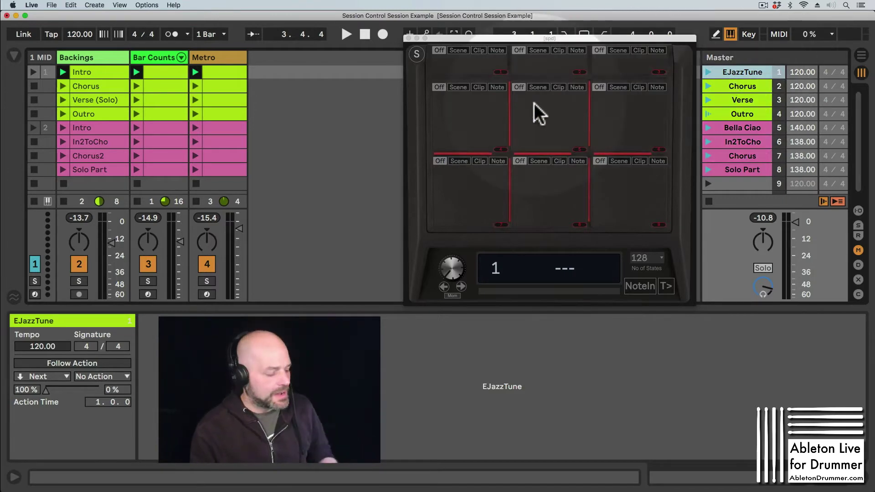
Learn notes C1, C#1, D1 and D#1 on the lower-left, bottom-middle, bottom-right and middle-left pads.
click(644, 285)
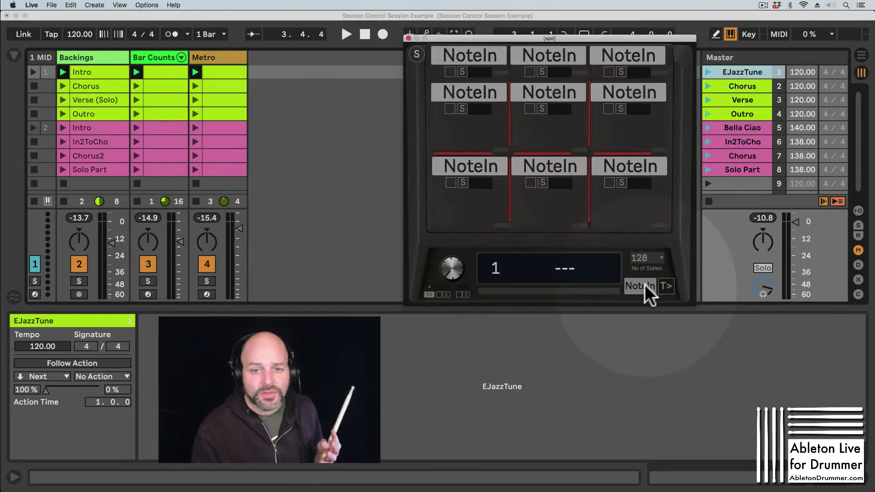
click(450, 183)
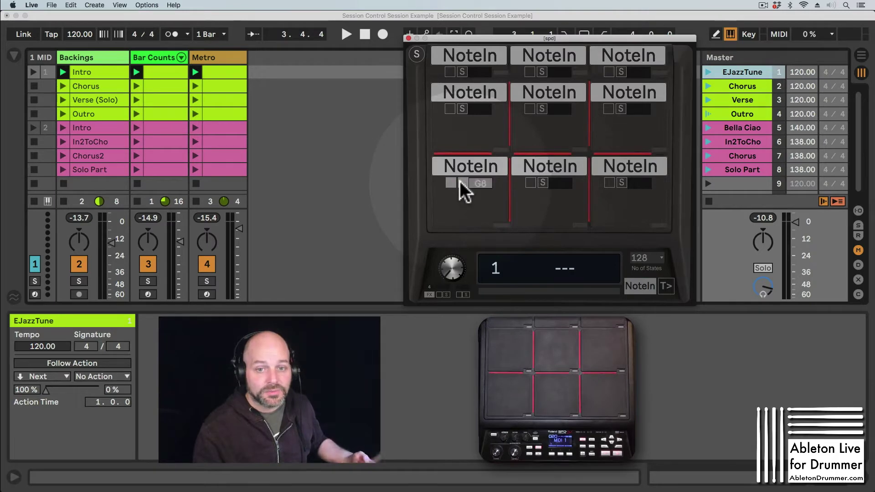
click(529, 183)
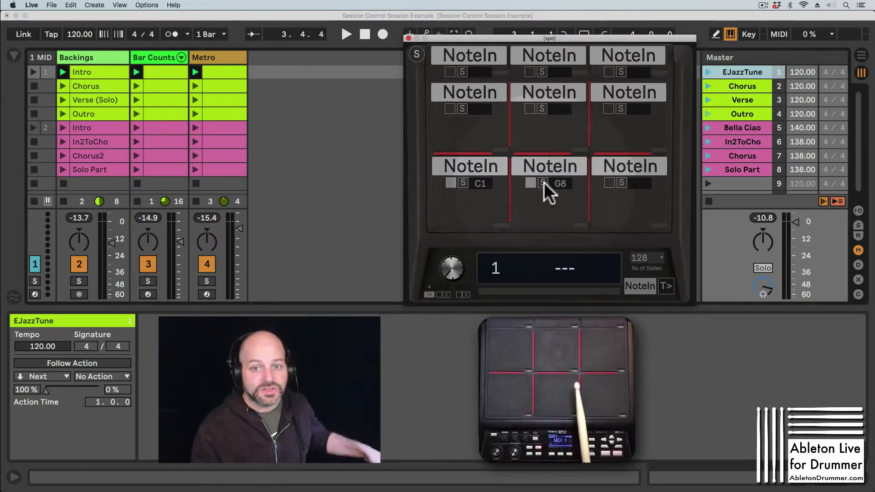
click(609, 183)
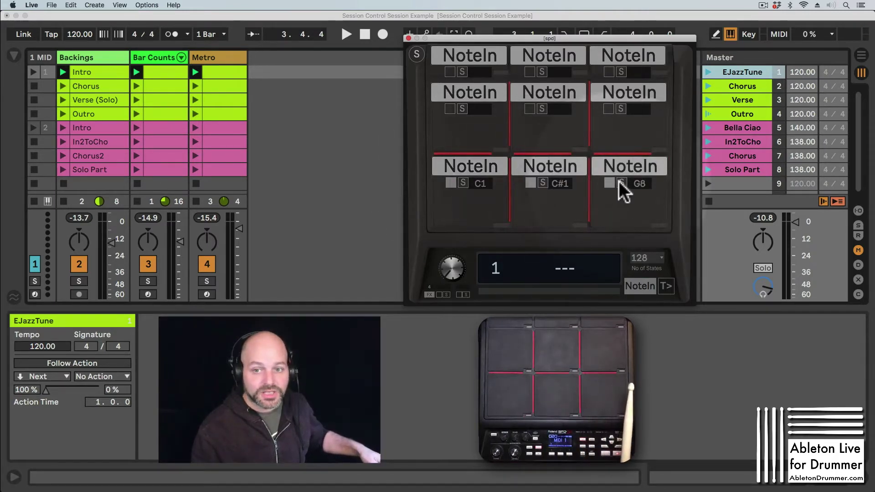
click(450, 109)
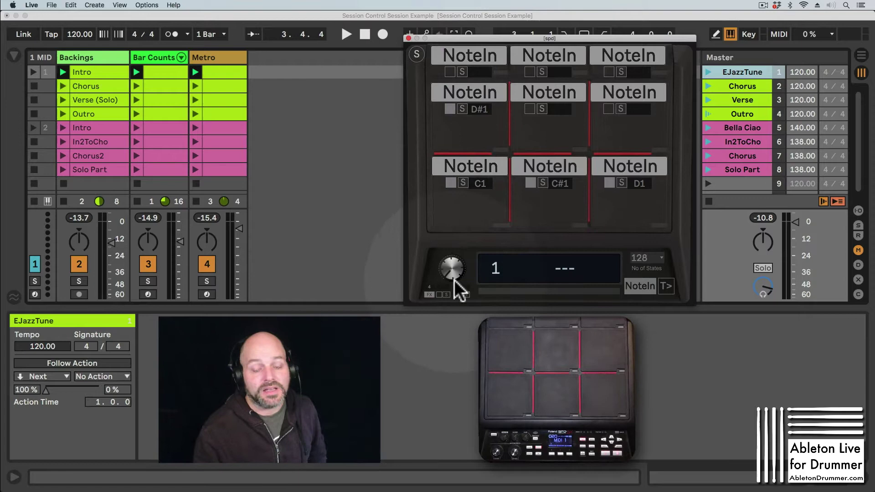
click(641, 286)
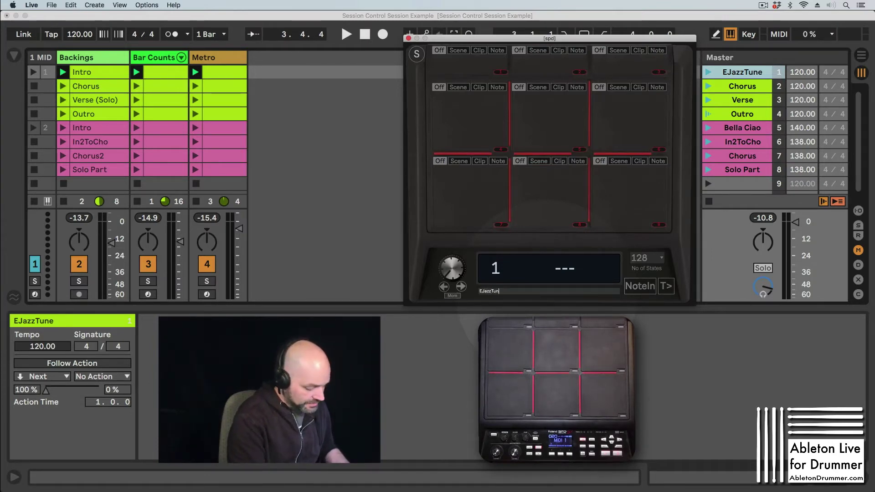
Commit EJazzTune as the name of the spd device's state 1.
key(Return)
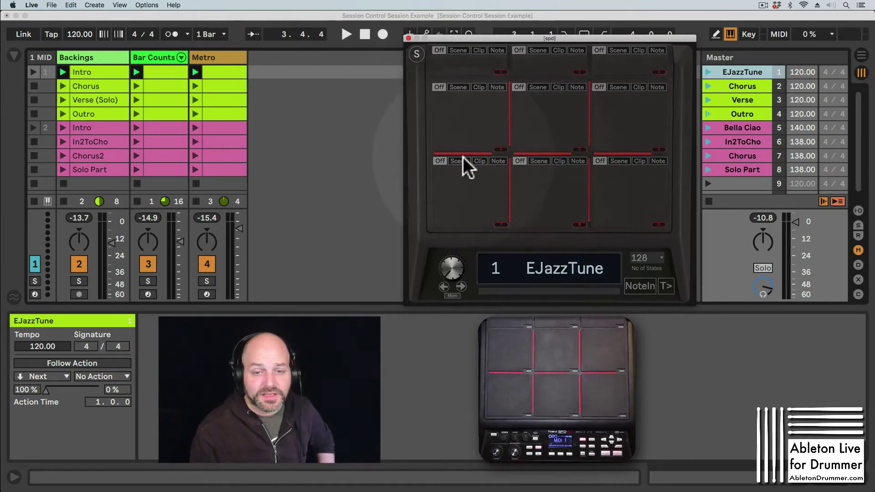
Set the lower-left and bottom-middle pads to trigger the EJazzTune and Chorus scenes.
click(748, 83)
click(747, 69)
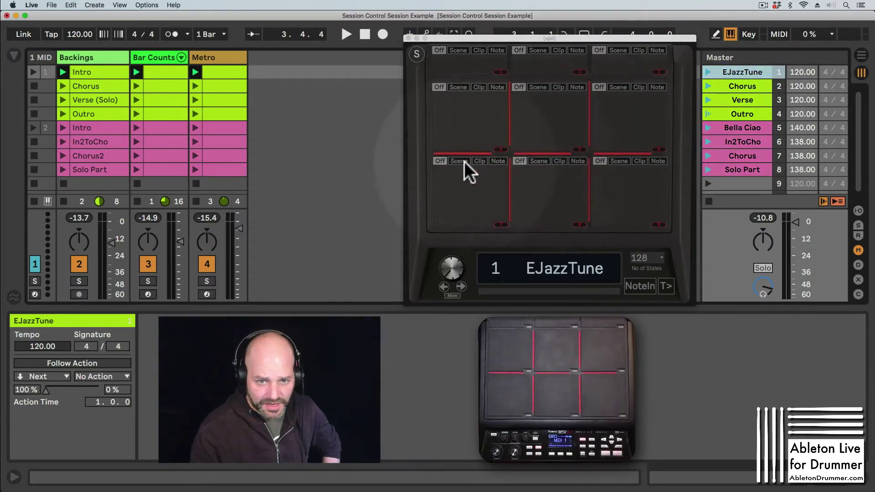
click(464, 161)
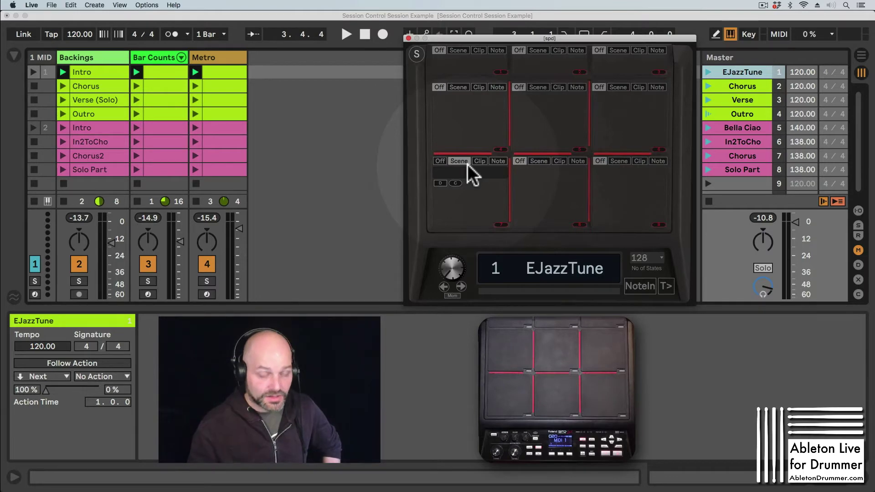
click(441, 182)
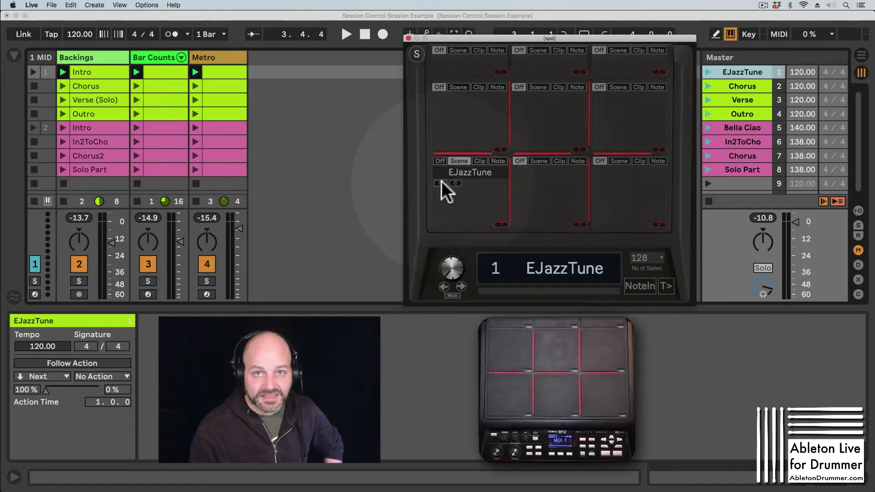
click(545, 161)
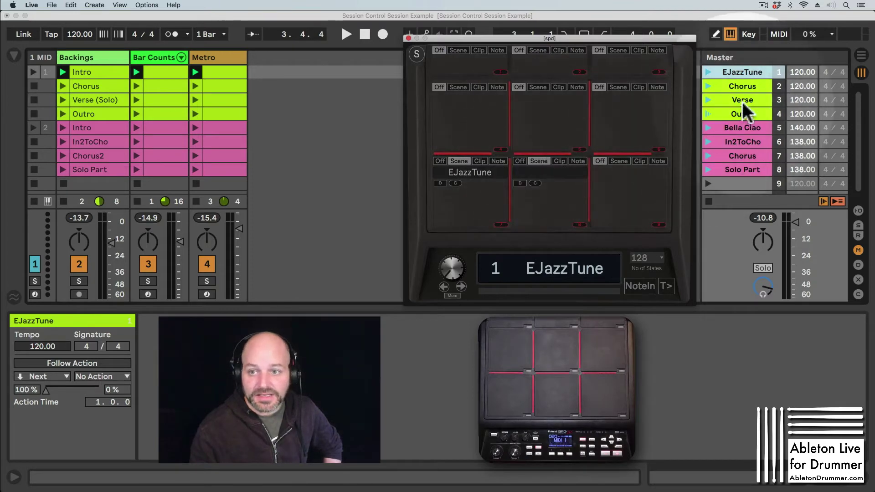
click(737, 83)
click(524, 182)
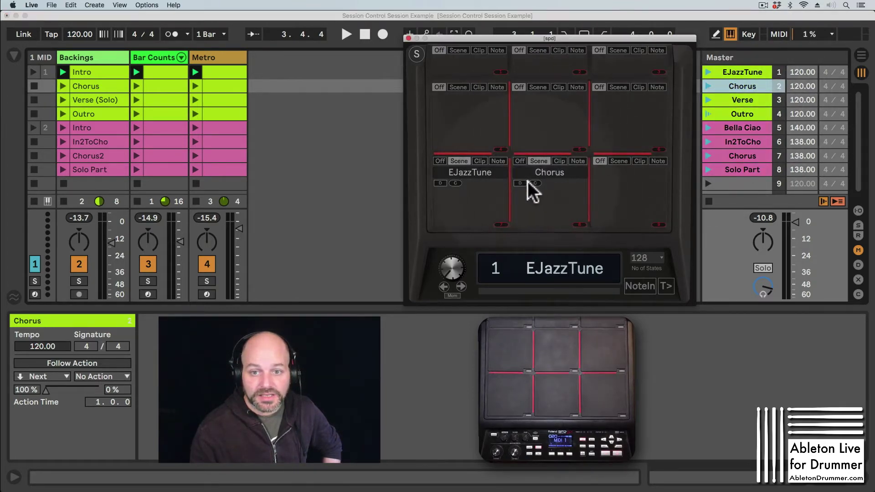
Set the bottom-right and middle-left pads to trigger the Verse and Outro scenes.
click(735, 99)
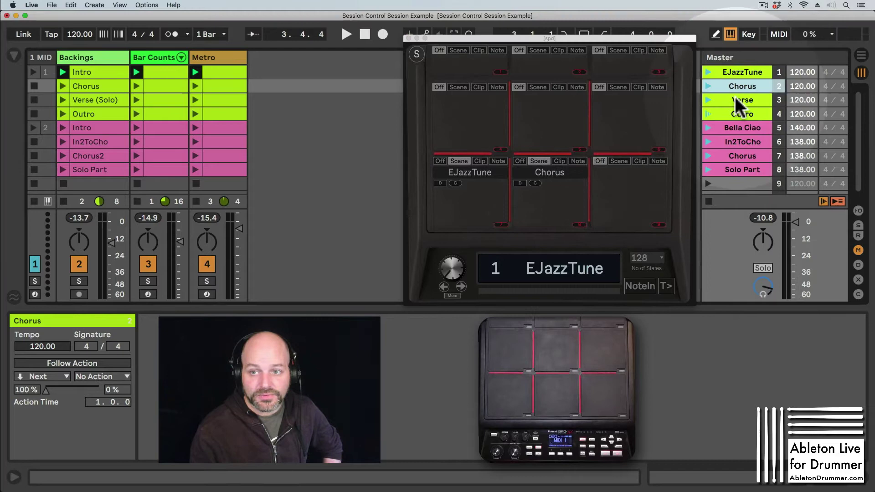
click(735, 97)
click(619, 161)
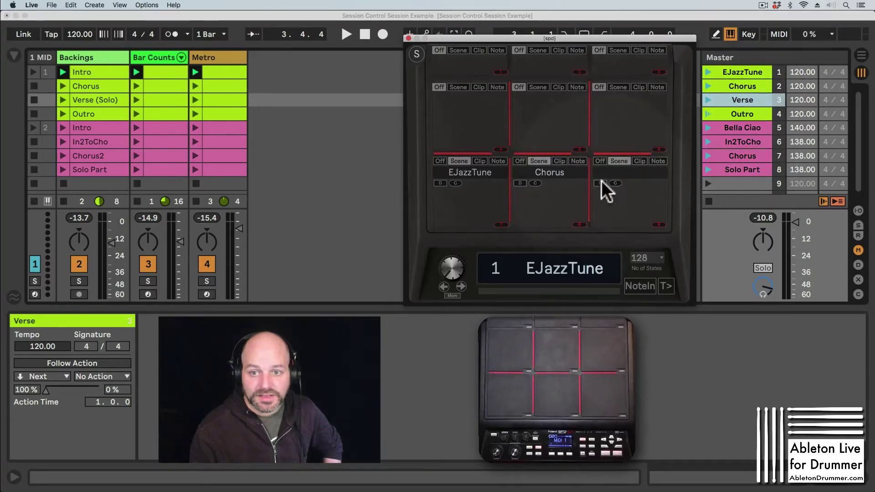
click(600, 183)
click(458, 87)
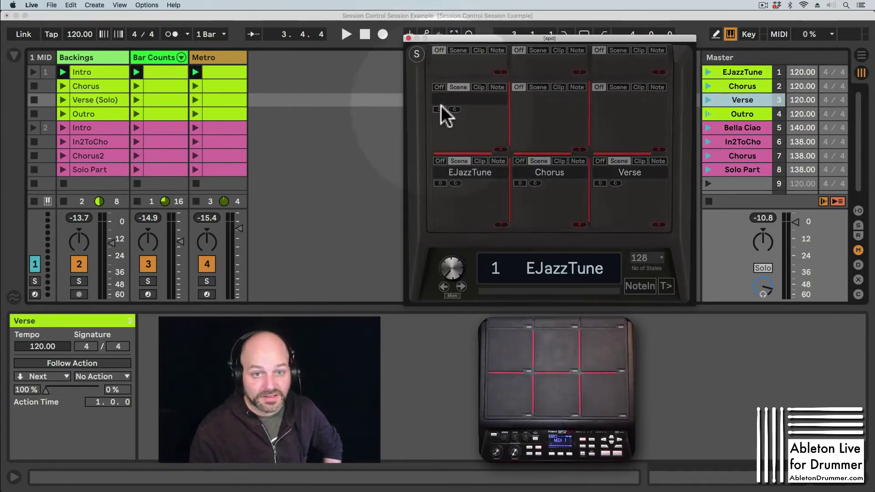
click(733, 113)
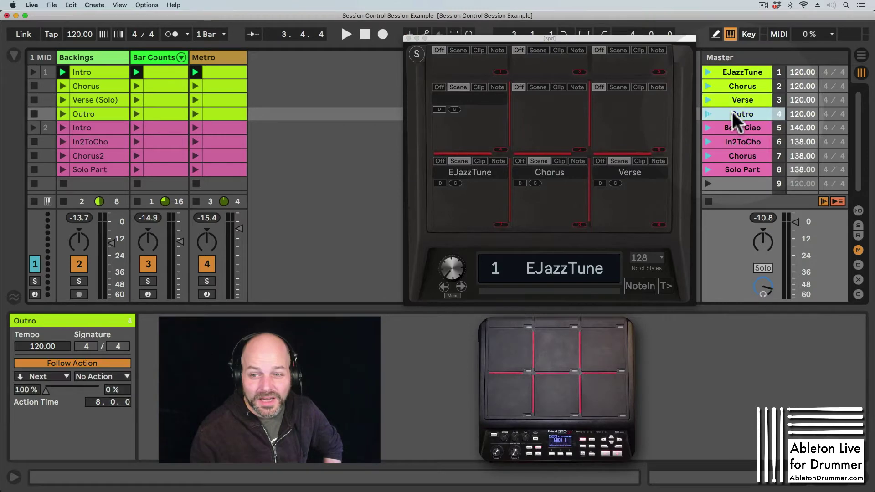
click(438, 109)
click(438, 109)
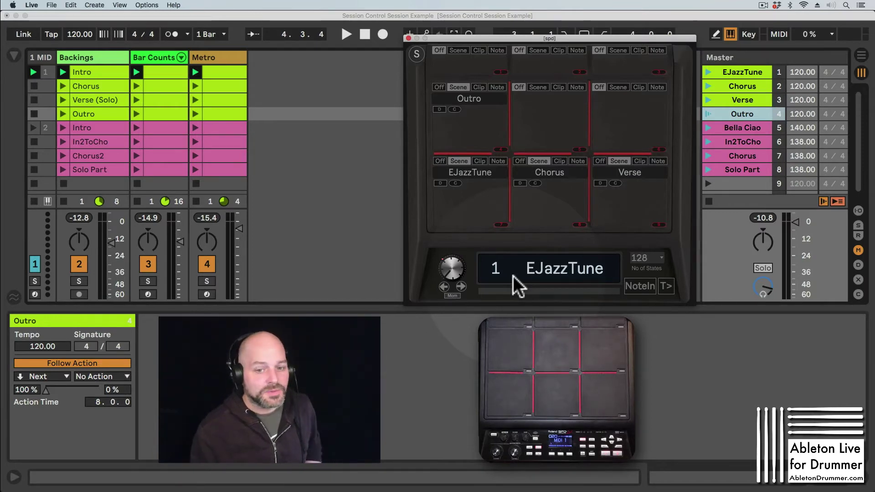
Step the spd device to state 2 and confirm the name BellaCiao.
click(463, 285)
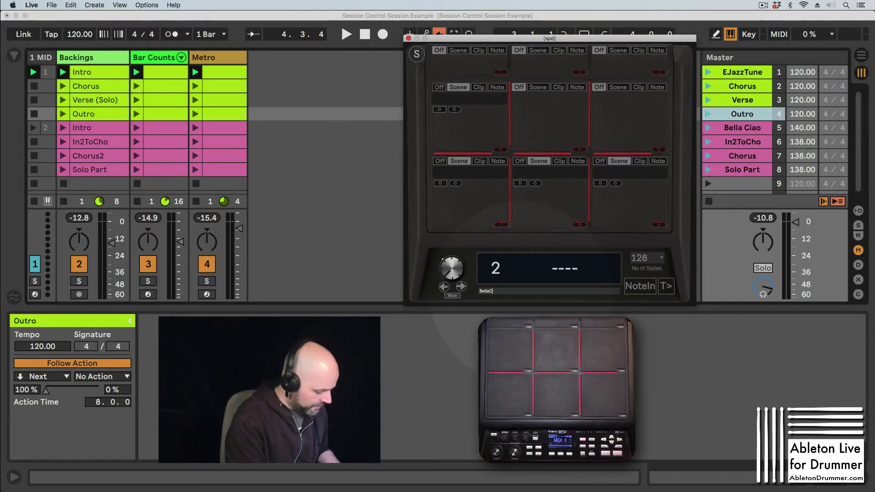
key(Return)
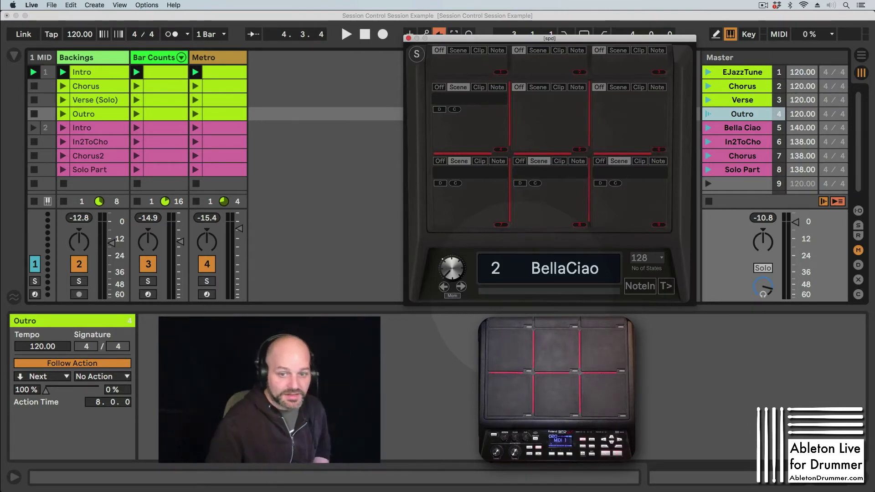
In state 2, assign Bella Ciao and In2ToCho to the lower-left and lower-middle pads.
click(445, 286)
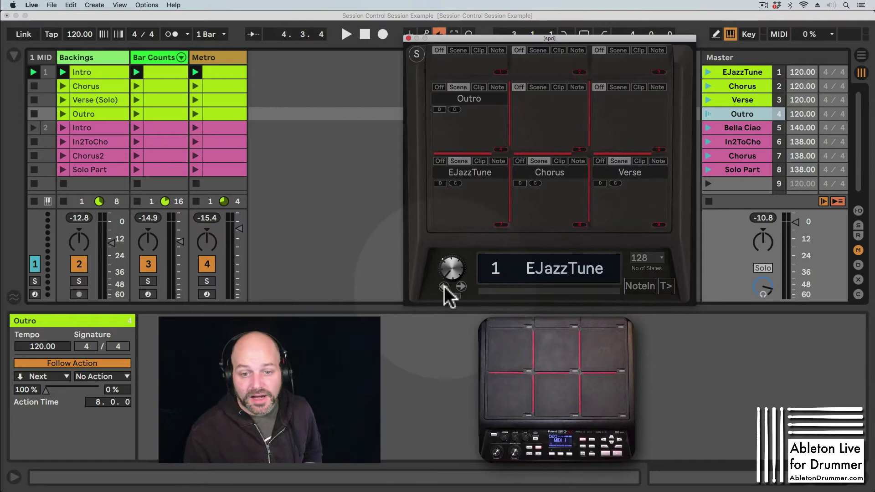
click(461, 286)
click(444, 286)
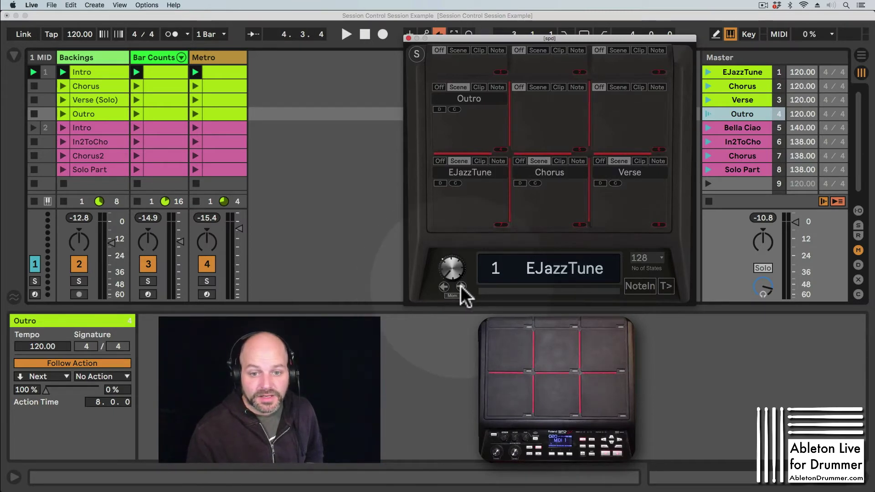
click(461, 286)
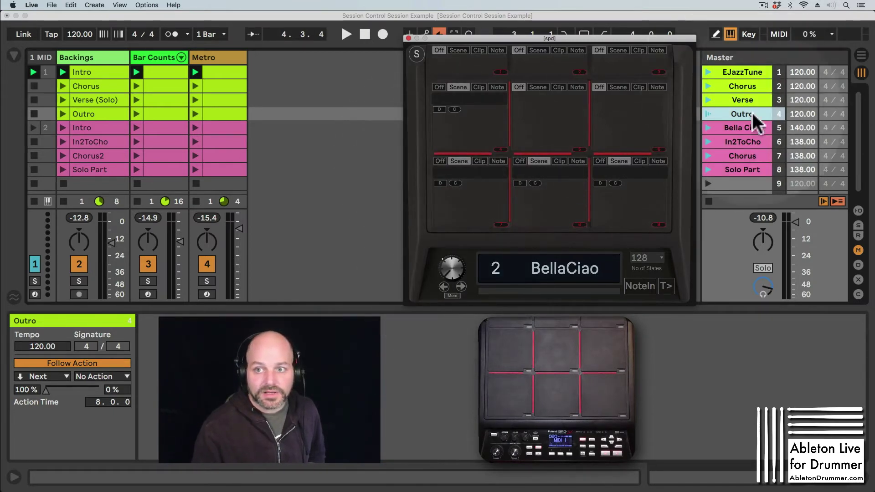
click(746, 125)
click(745, 125)
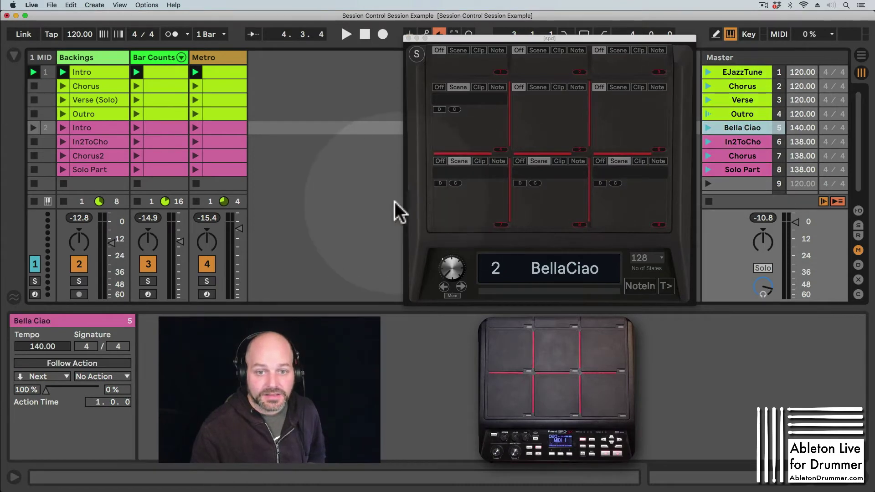
click(438, 181)
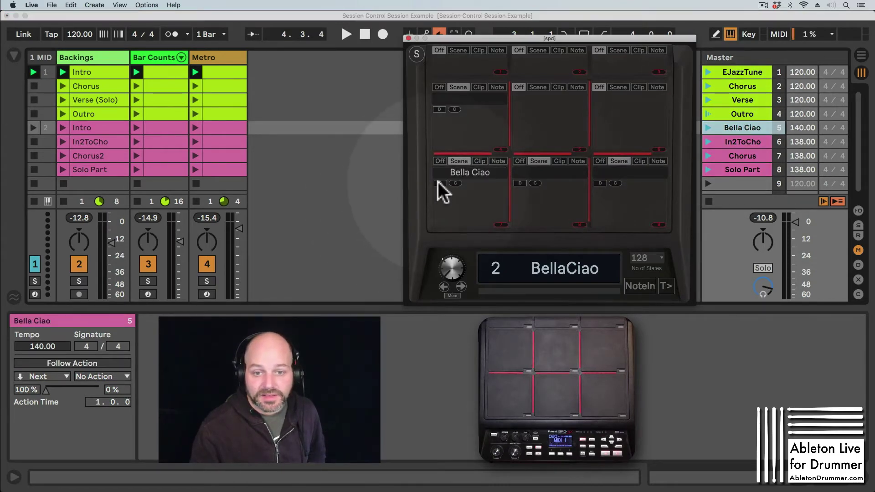
click(742, 141)
click(519, 184)
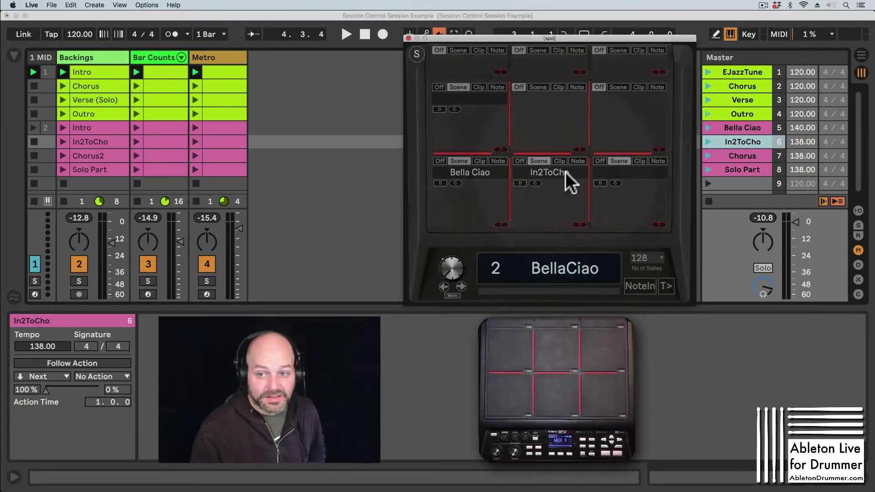
Assign the second song's Chorus and Solo Part to the lower-right and middle-left pads.
click(734, 155)
click(734, 155)
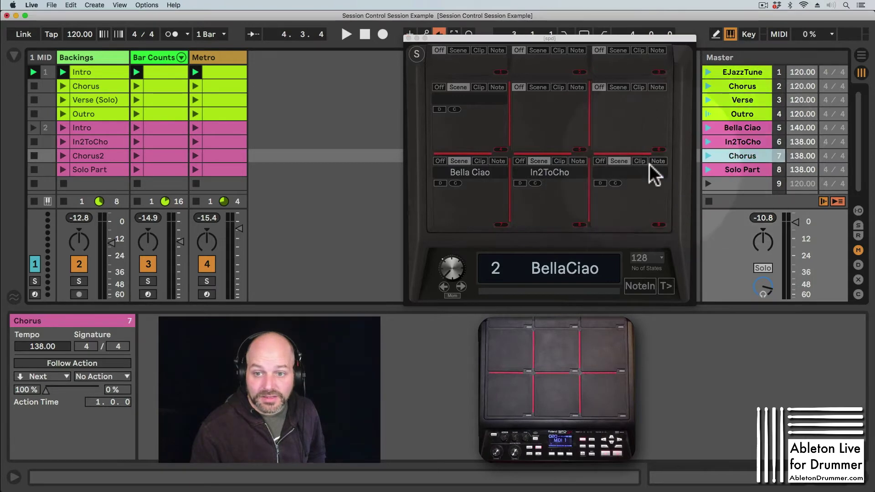
click(600, 183)
click(737, 169)
click(736, 169)
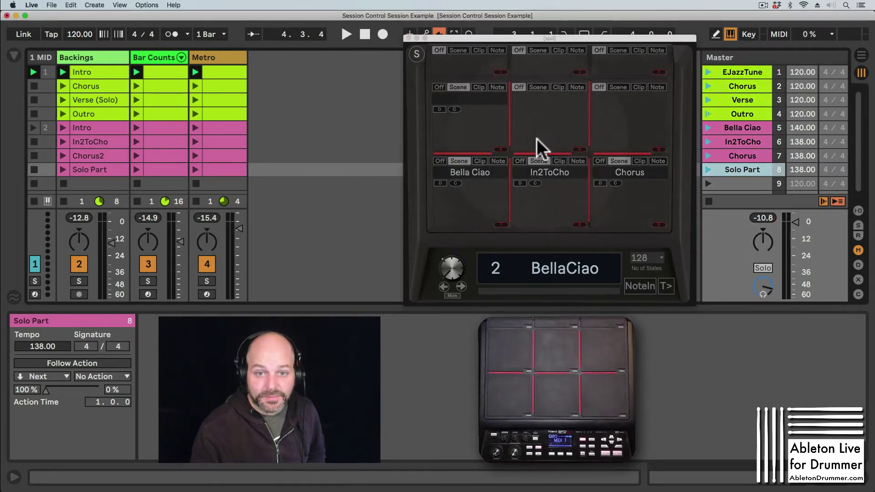
click(440, 110)
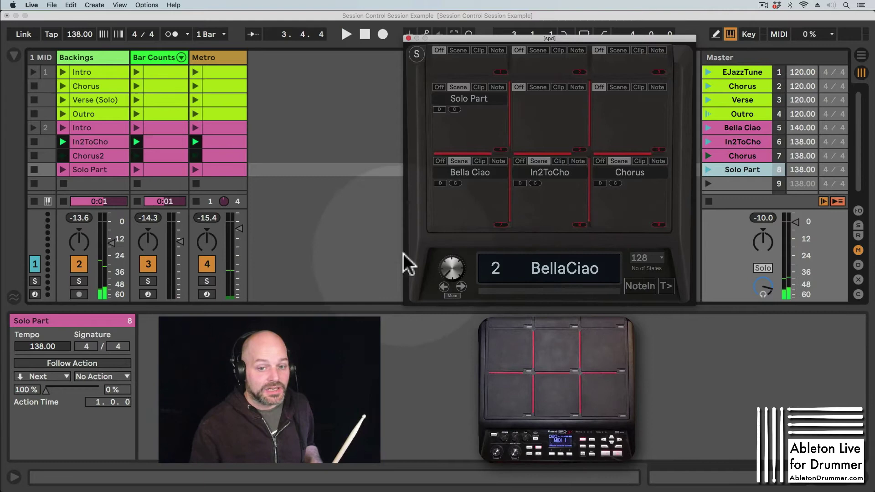
Switch the spd device back to state 1 (EJazzTune), then stop the transport.
click(444, 286)
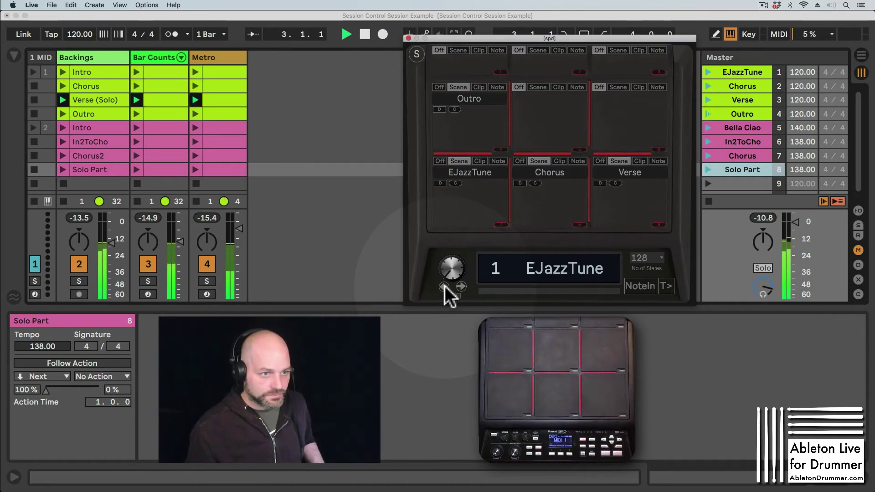
key(space)
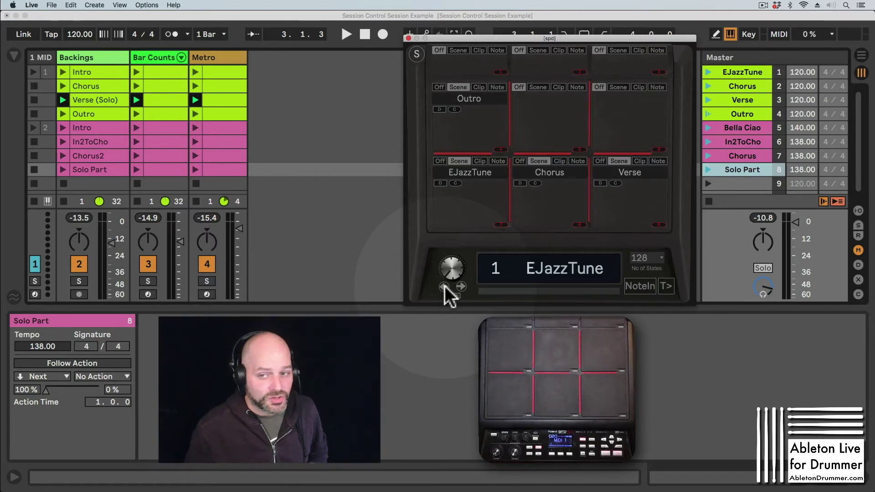
click(647, 286)
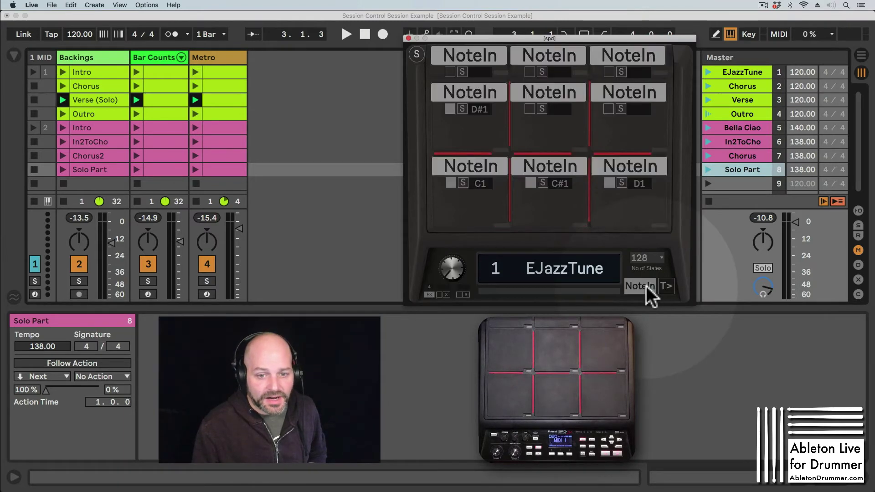
click(645, 282)
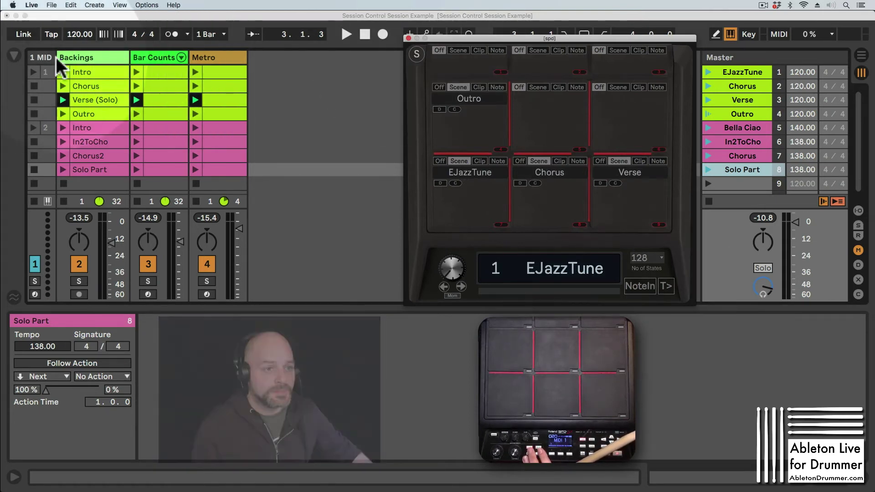
Widen the 1 MIDI track, target its first clip's envelope at StateDial, then select Outro.
drag(55, 56, 130, 68)
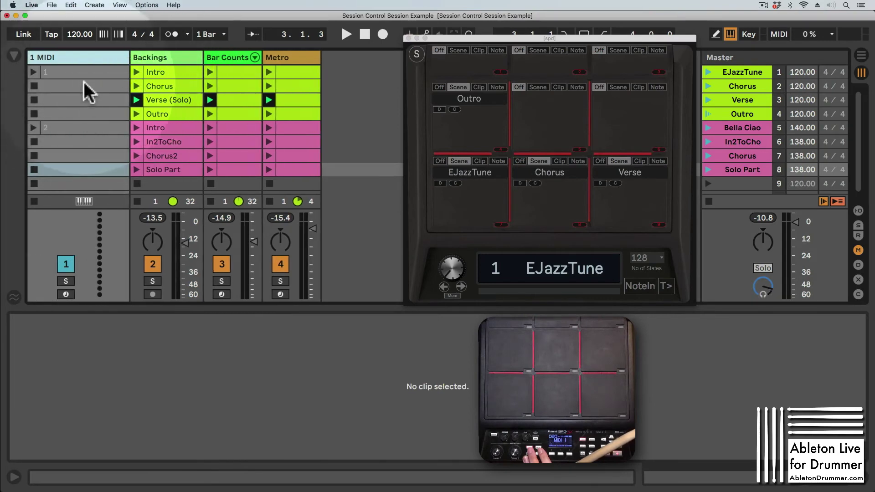
click(84, 69)
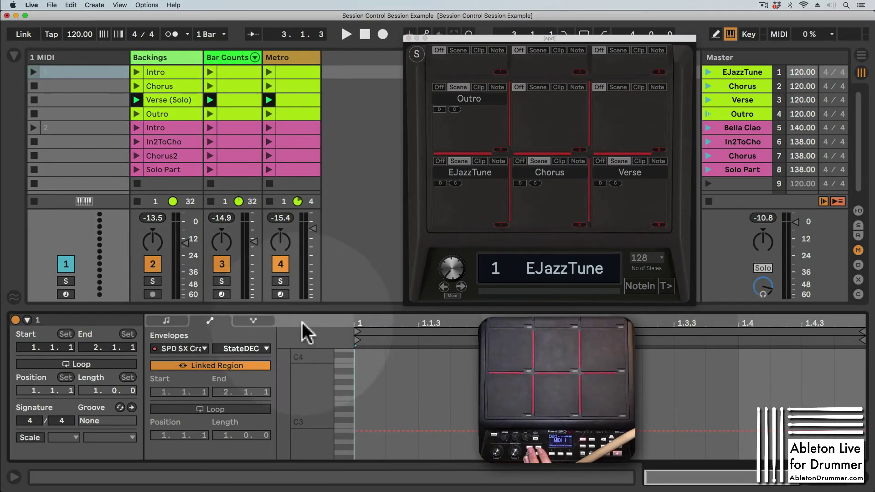
click(262, 351)
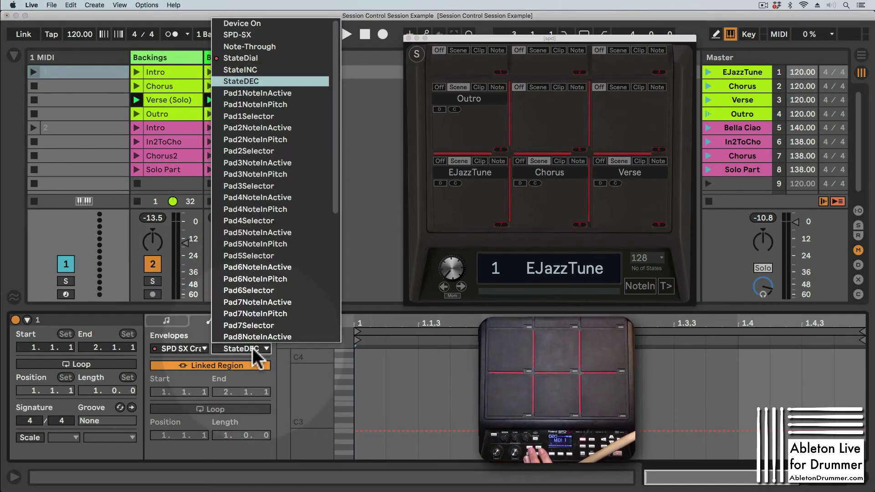
click(250, 57)
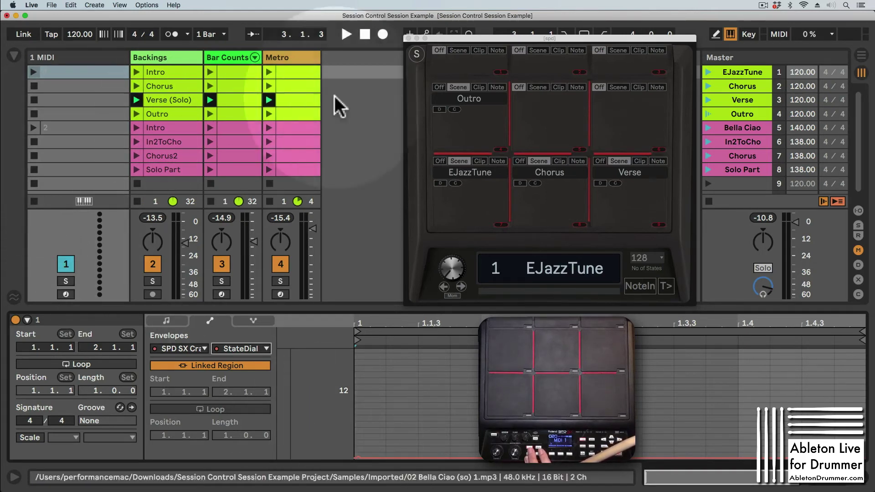
click(743, 115)
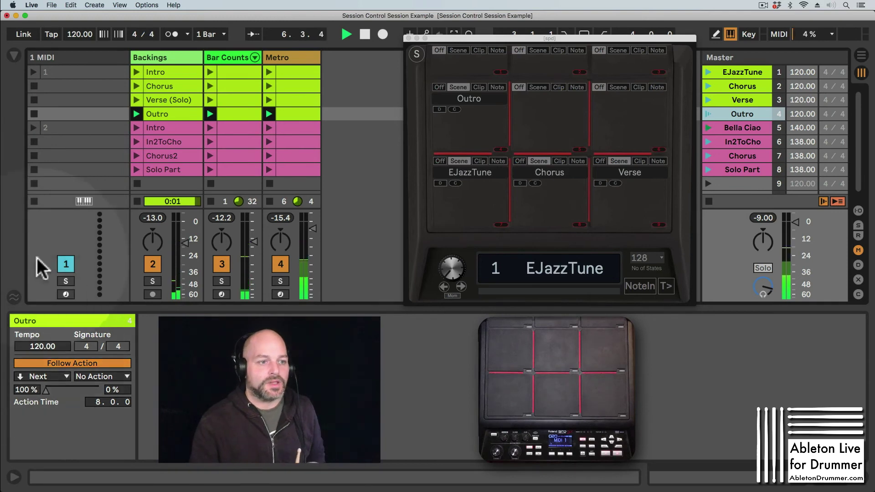
Open the second clip on the 1 MIDI track, the second song's state-change clip.
click(81, 129)
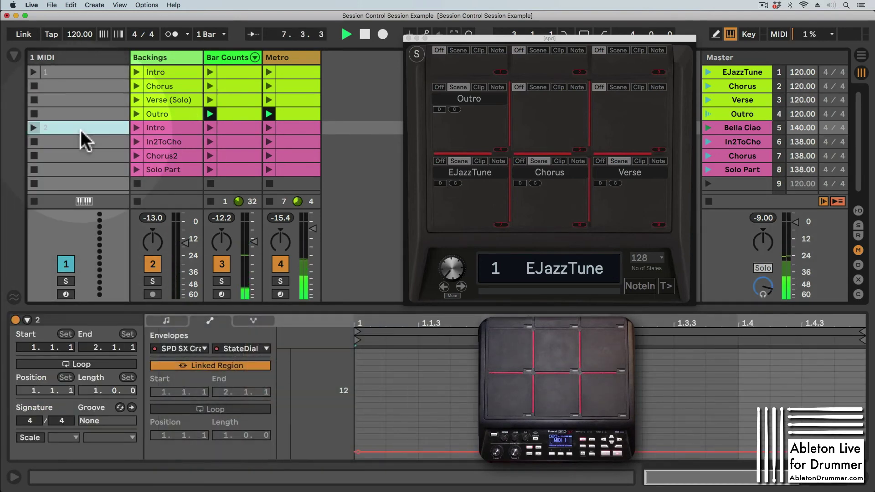